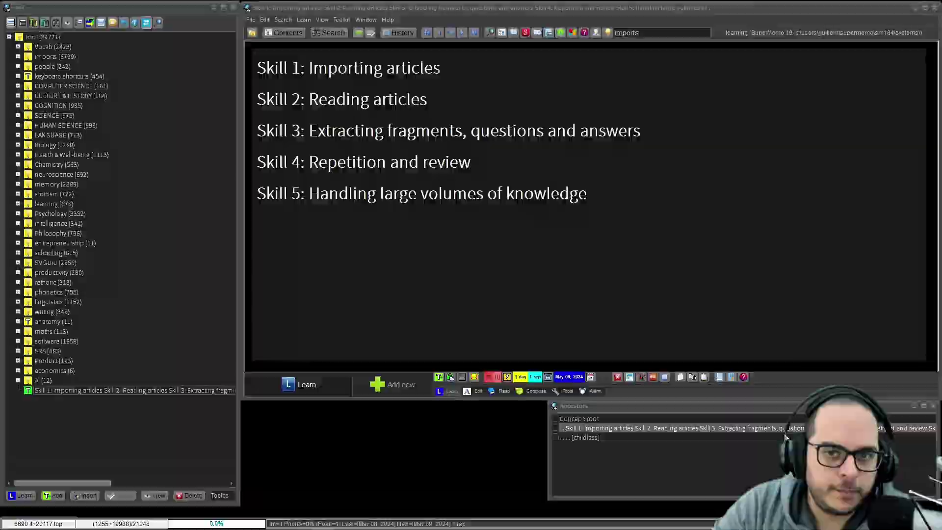
# Switch to the incremental reading help page and scroll through it.
pyautogui.hotkey('alt', 'Tab')
pyautogui.scroll(10, 301, 286)
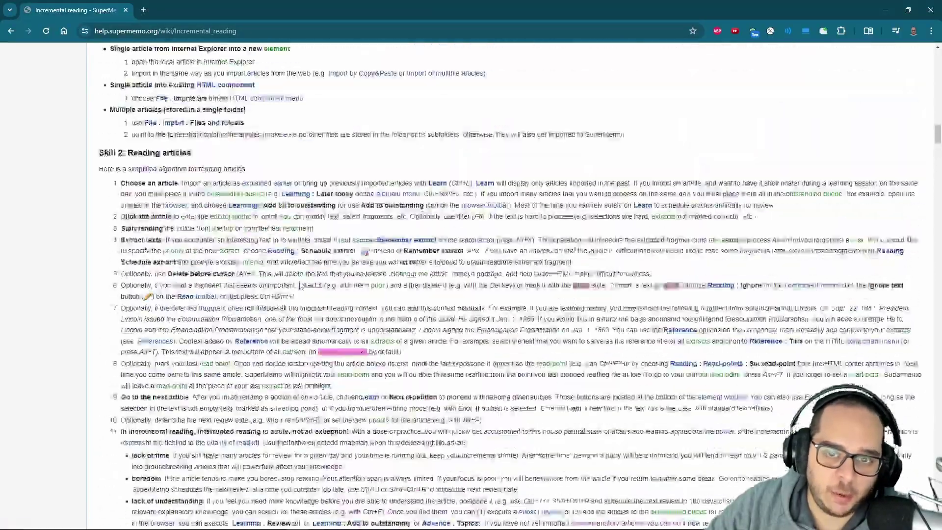
pyautogui.scroll(15, 302, 286)
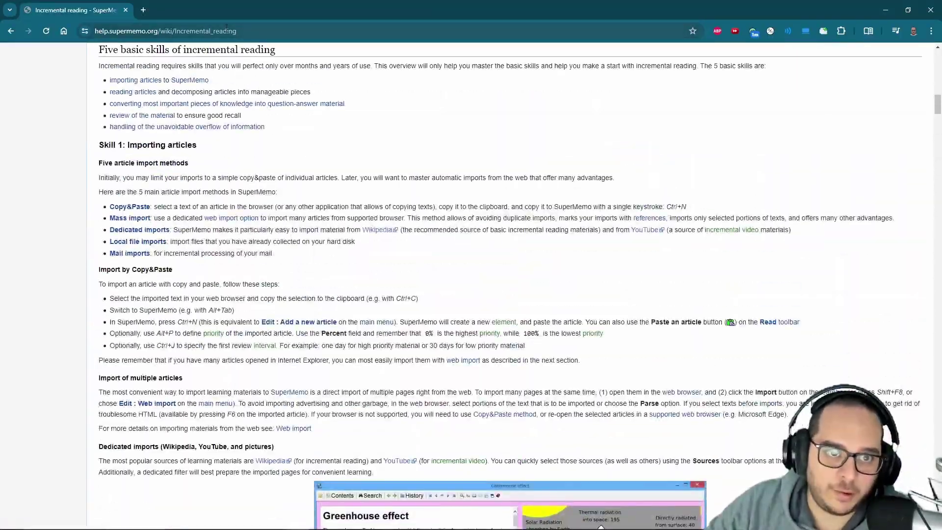
pyautogui.scroll(3, 230, 196)
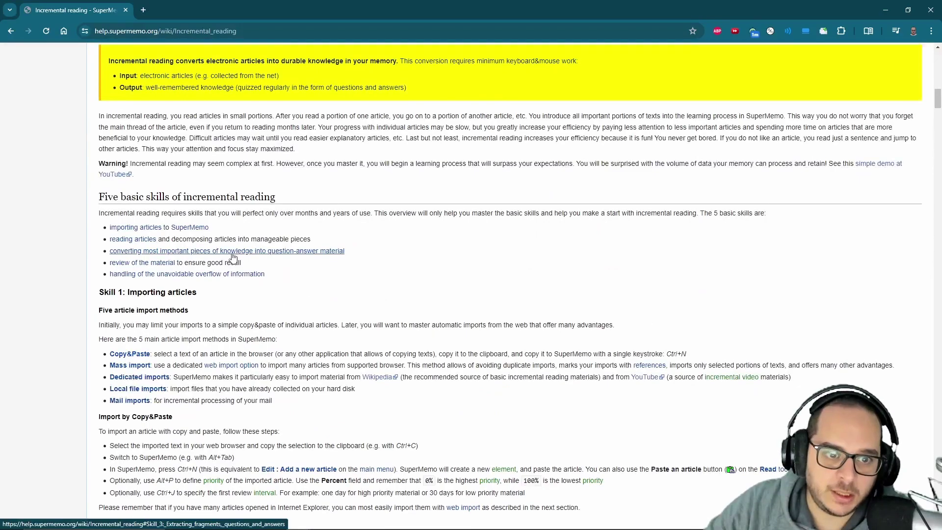
pyautogui.scroll(-20, 234, 256)
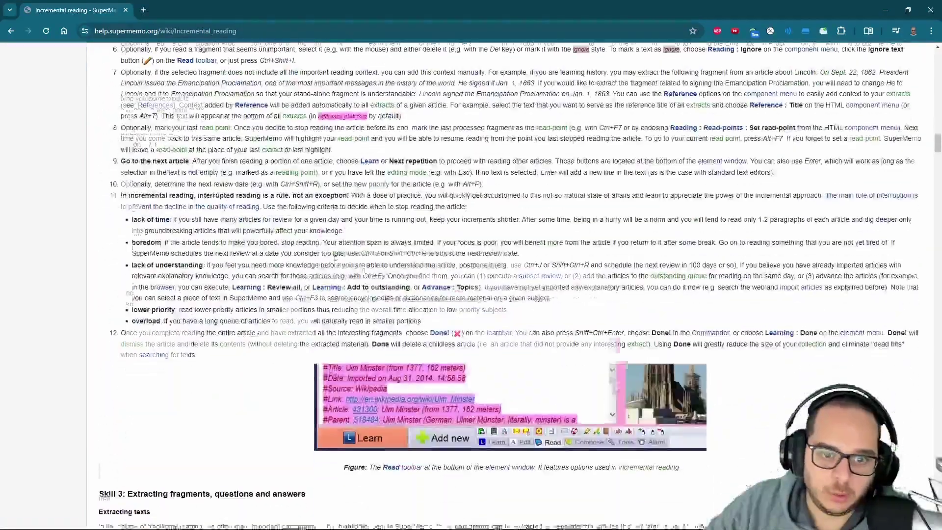
pyautogui.scroll(-4, 471, 284)
# Back in SuperMemo, raise the skills article's priority from 0% to about 56%.
pyautogui.click(886, 9)
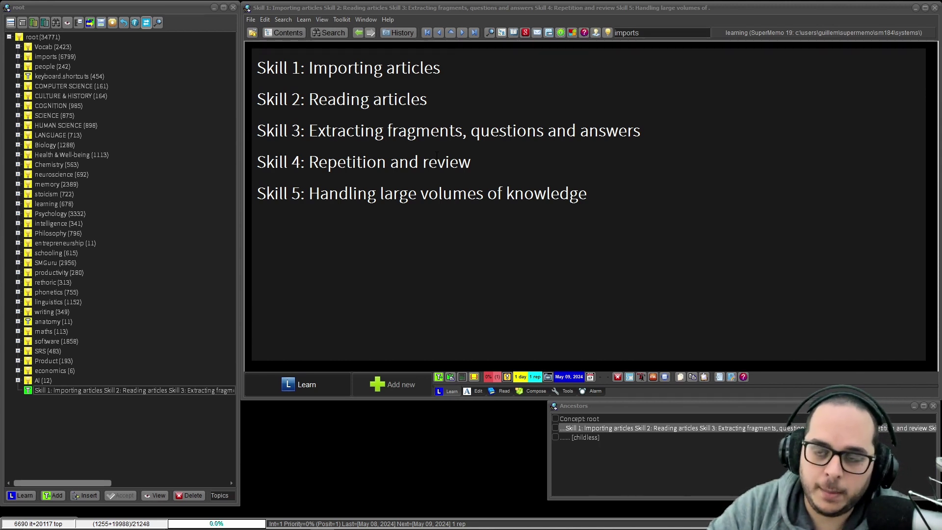
pyautogui.hotkey('alt', 'p')
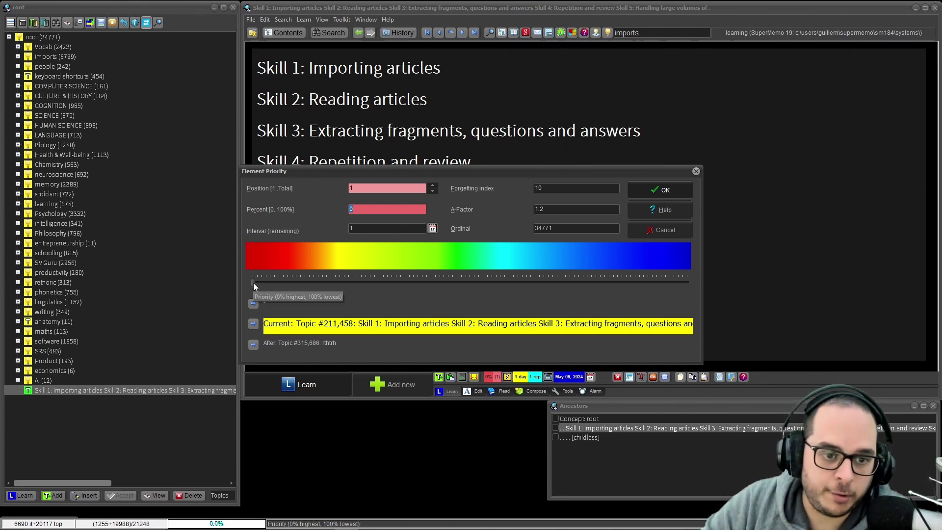
pyautogui.moveTo(253, 282); pyautogui.dragTo(558, 284)
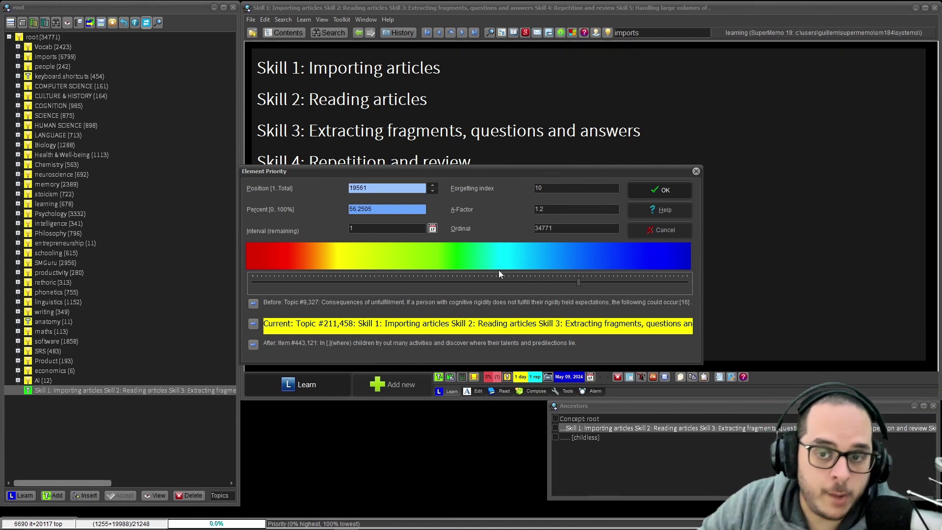
# Close Element Priority, then bring up the web import list, move it aside and close it.
pyautogui.click(698, 168)
pyautogui.hotkey('ctrl', 'shift', 'a')
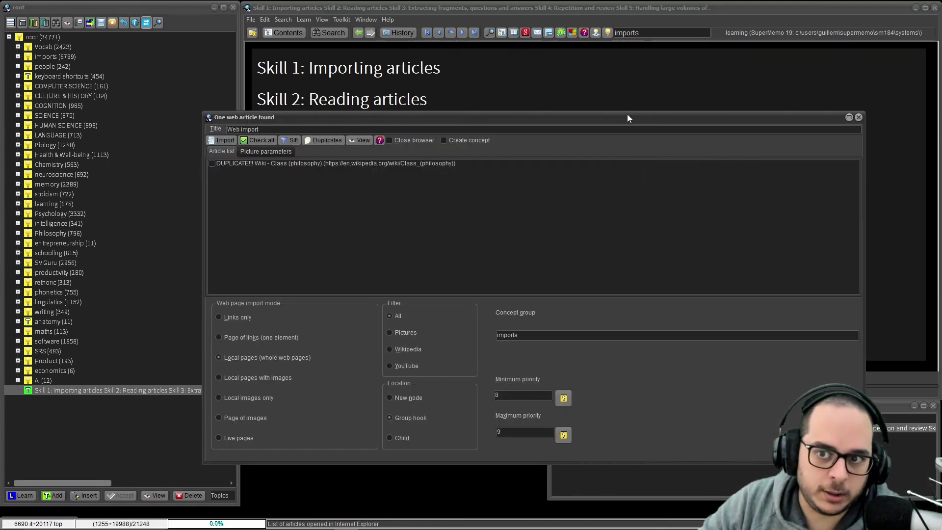
pyautogui.moveTo(627, 115); pyautogui.dragTo(523, 52)
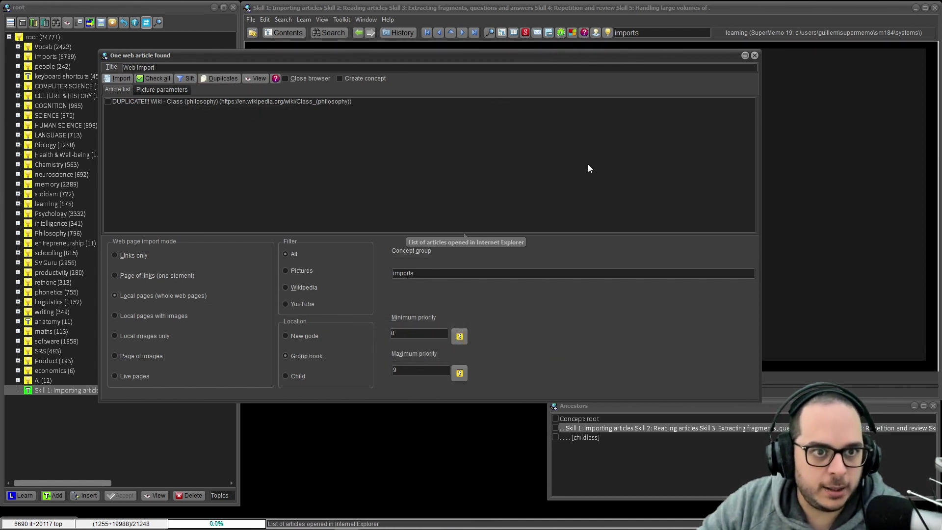
pyautogui.click(754, 56)
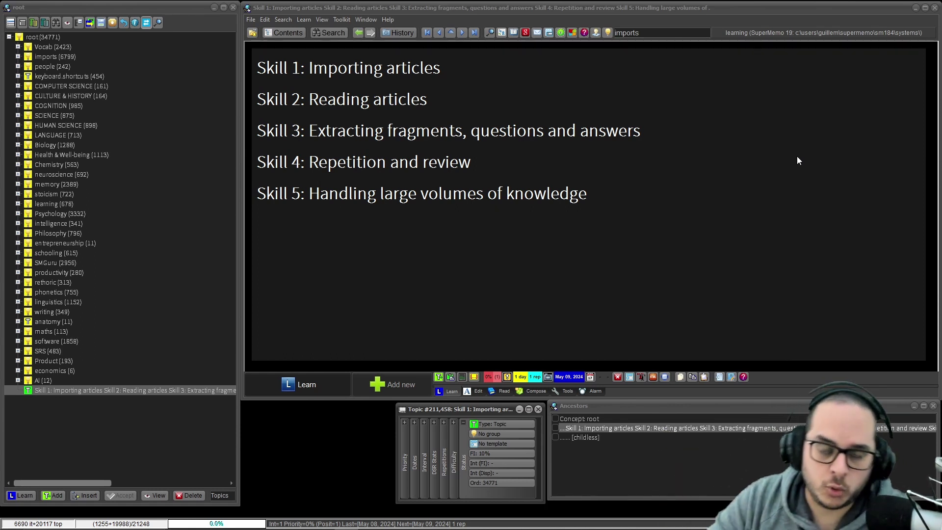
# Expand the imports branch, open 'Missing letter effect' and scroll to its opening paragraph.
pyautogui.click(18, 56)
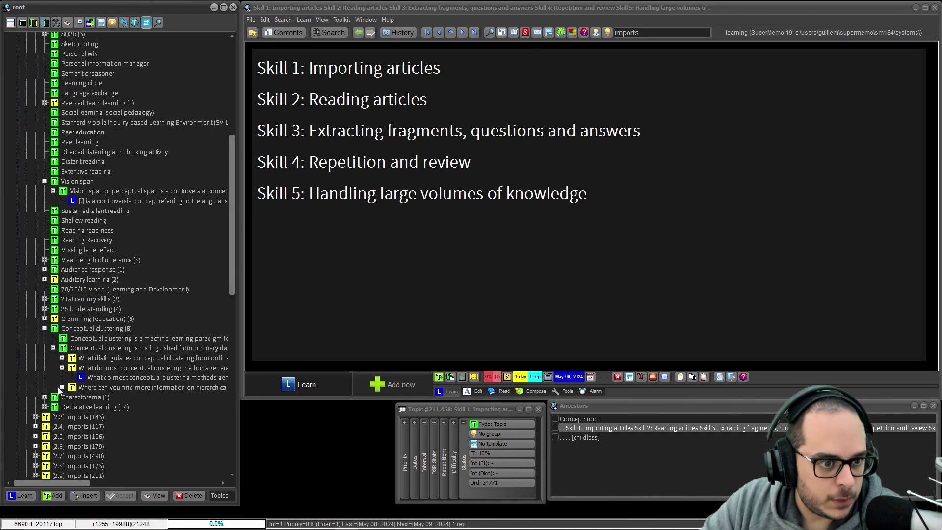
pyautogui.click(87, 251)
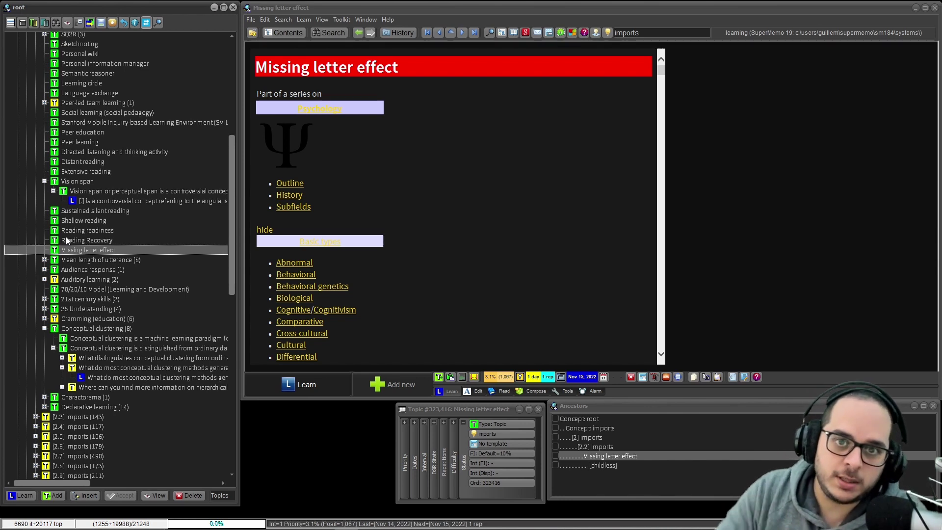
pyautogui.click(534, 14)
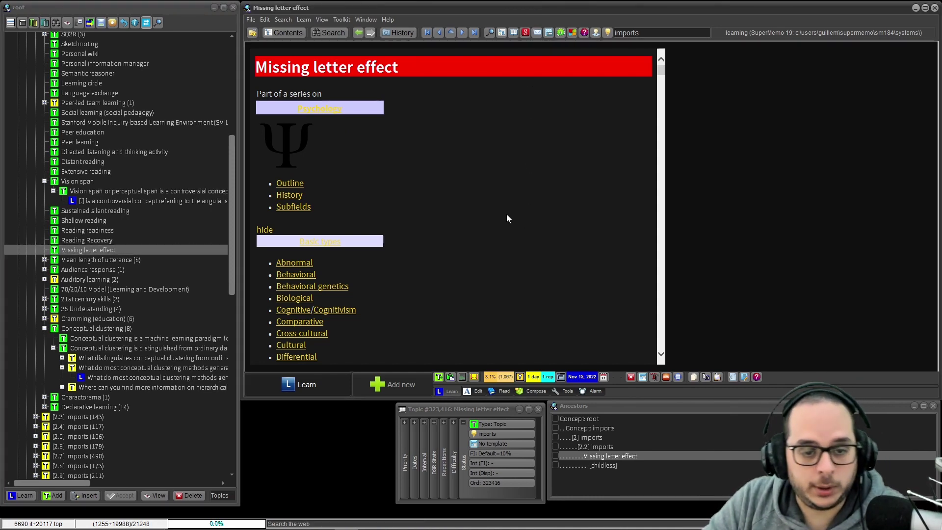
pyautogui.scroll(-10, 507, 218)
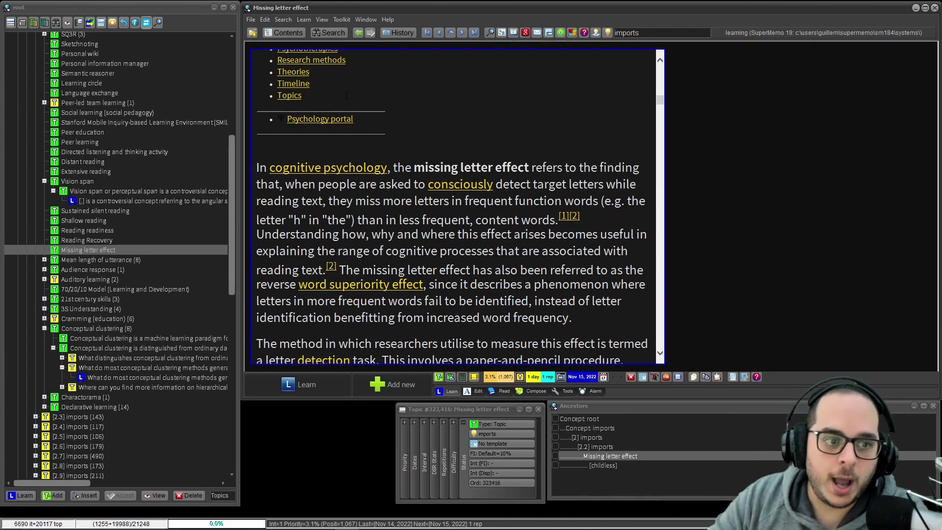
pyautogui.scroll(2, 395, 255)
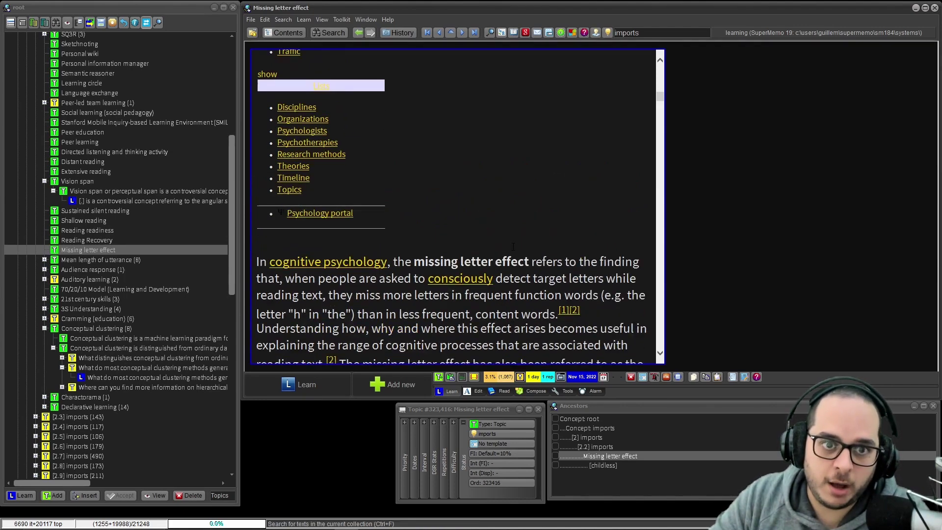
pyautogui.scroll(-6, 513, 247)
pyautogui.scroll(-4, 511, 227)
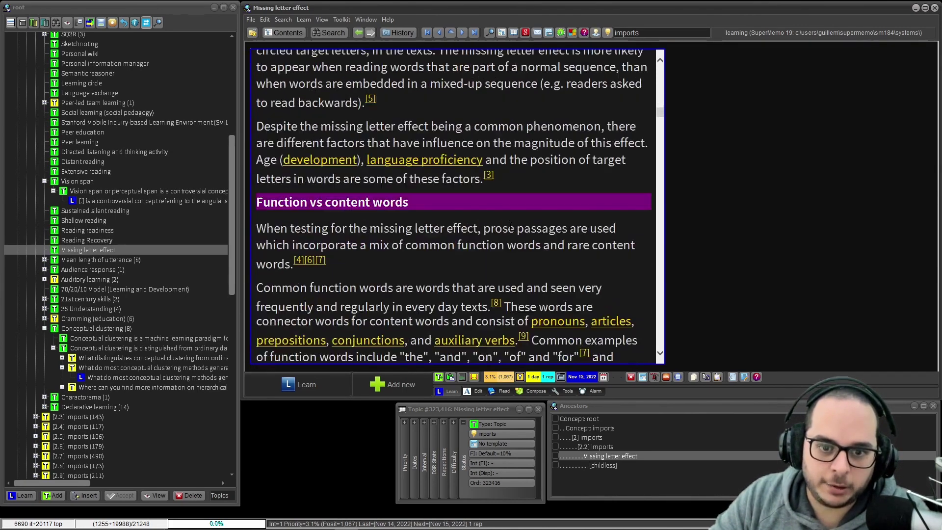
pyautogui.scroll(10, 511, 227)
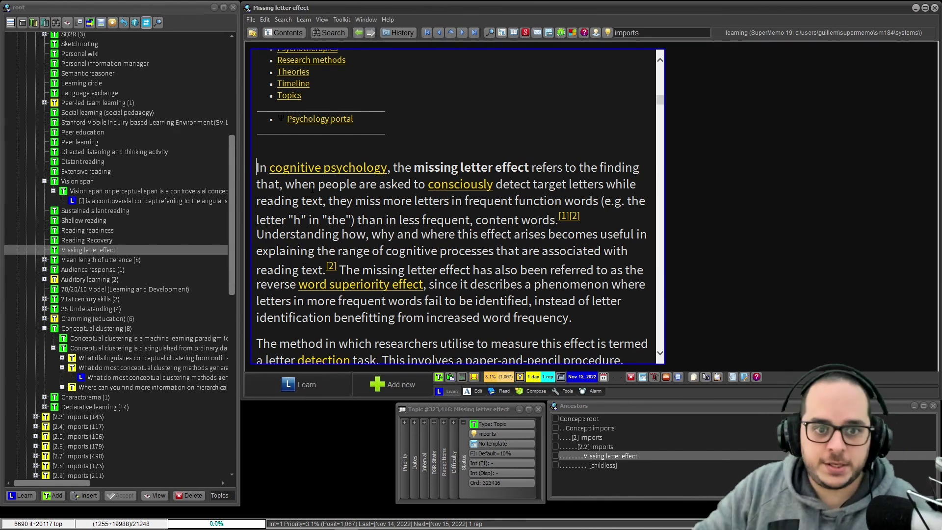
pyautogui.hotkey('ctrl', 'shift', 'Right')
pyautogui.hotkey('ctrl', 'shift', 'Right')
pyautogui.hotkey('ctrl', 'shift', 'Right')
pyautogui.hotkey('ctrl', 'shift', 'Right')
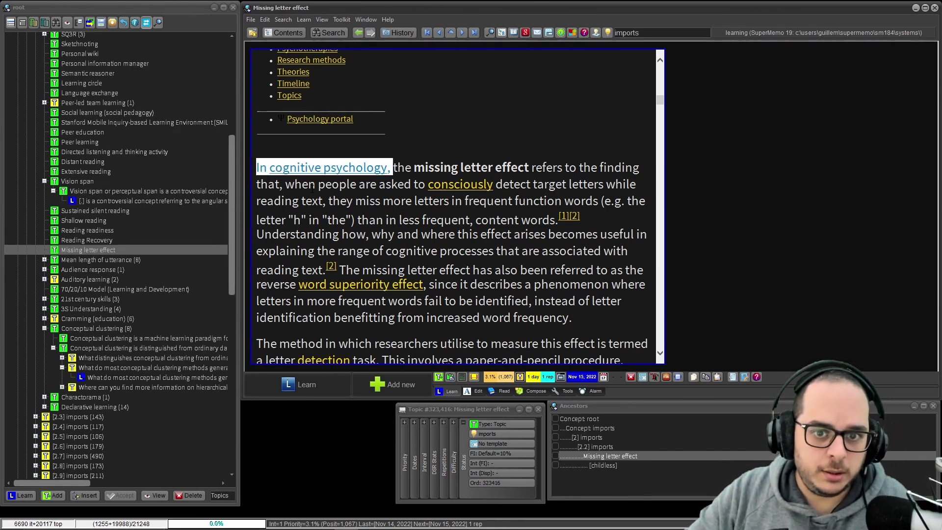
pyautogui.hotkey('ctrl', 'shift', 'Right')
pyautogui.hotkey('ctrl', 'shift', 'Right')
pyautogui.hotkey('ctrl', 'shift', 'Right')
pyautogui.hotkey('ctrl', 'shift', 'Right')
pyautogui.hotkey('ctrl', 'shift', 'Right')
pyautogui.hotkey('ctrl', 'shift', 'Right')
pyautogui.hotkey('ctrl', 'shift', 'Right')
pyautogui.hotkey('ctrl', 'shift', 'Right')
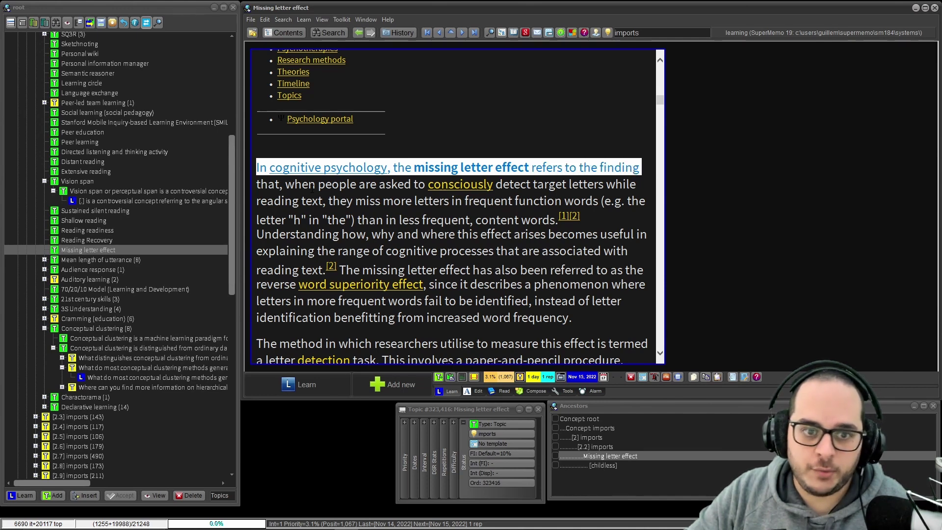
pyautogui.hotkey('ctrl', 'shift', 'Right')
pyautogui.hotkey('ctrl', 'shift', 'Right')
pyautogui.hotkey('ctrl', 'shift', 'Right')
pyautogui.hotkey('ctrl', 'shift', 'Right')
pyautogui.hotkey('ctrl', 'shift', 'Right')
pyautogui.hotkey('ctrl', 'shift', 'Right')
pyautogui.hotkey('ctrl', 'shift', 'Right')
pyautogui.hotkey('ctrl', 'shift', 'Right')
pyautogui.hotkey('ctrl', 'shift', 'Right')
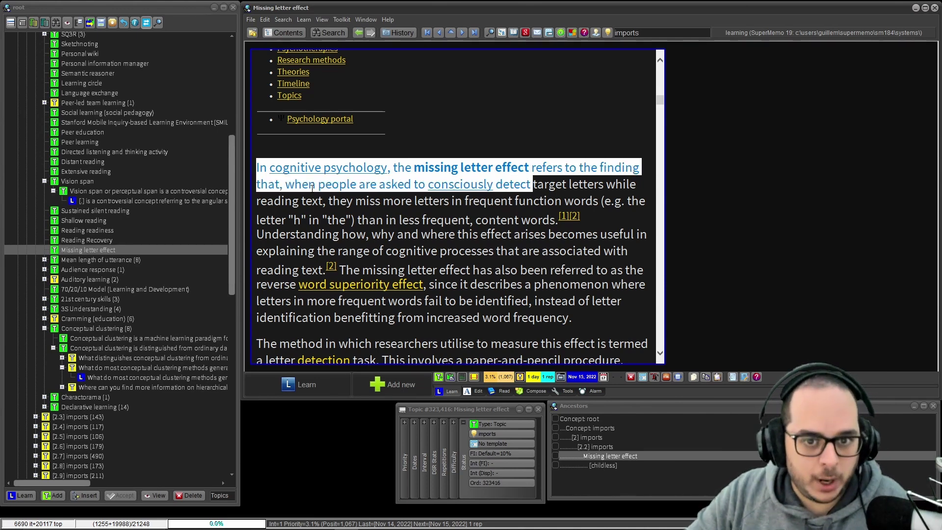
pyautogui.hotkey('ctrl', 'shift', 'Right')
pyautogui.hotkey('ctrl', 'shift', 'Right')
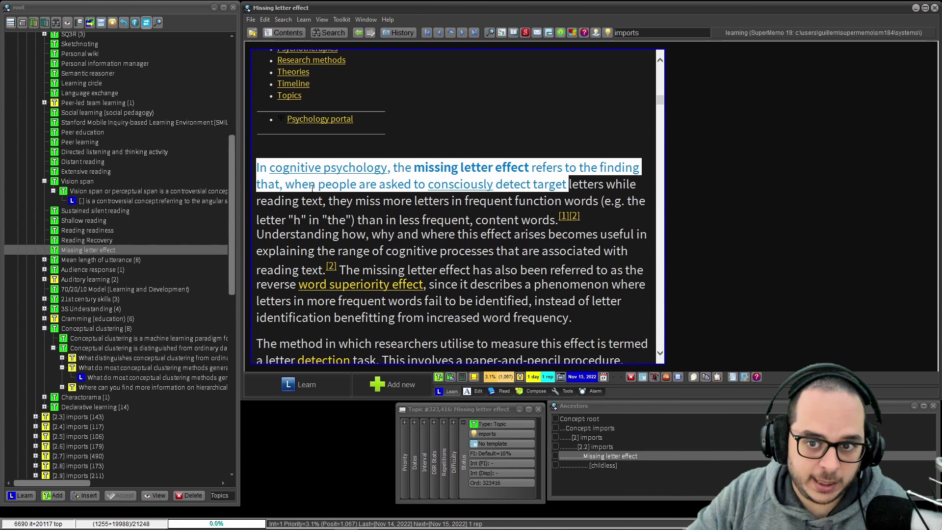
pyautogui.hotkey('ctrl', 'shift', 'Right')
pyautogui.hotkey('ctrl', 'shift', 'Right')
pyautogui.hotkey('ctrl', 'shift', 'Right')
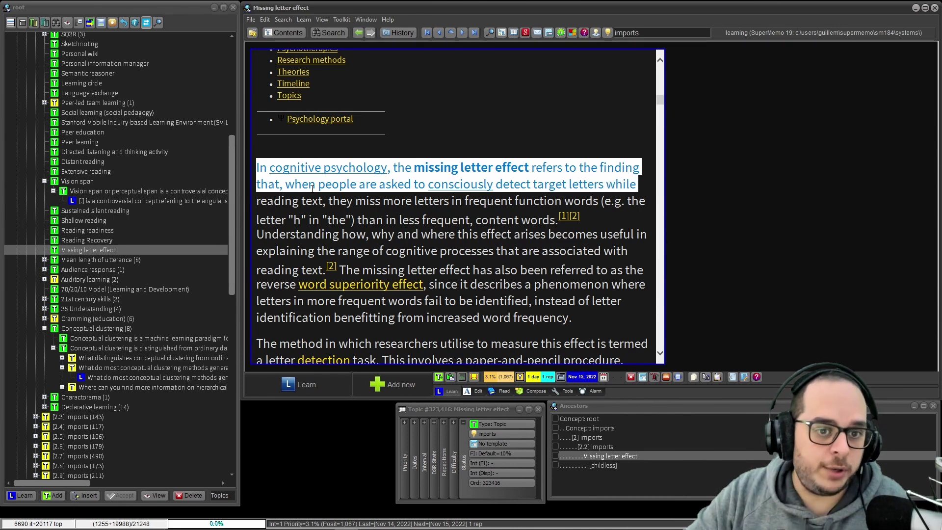
pyautogui.hotkey('ctrl', 'shift', 'Right')
pyautogui.hotkey('ctrl', 'shift', 'Right')
pyautogui.hotkey('ctrl', 'shift', 'Right')
pyautogui.hotkey('ctrl', 'shift', 'Right')
pyautogui.hotkey('ctrl', 'shift', 'Right')
pyautogui.hotkey('ctrl', 'shift', 'Right')
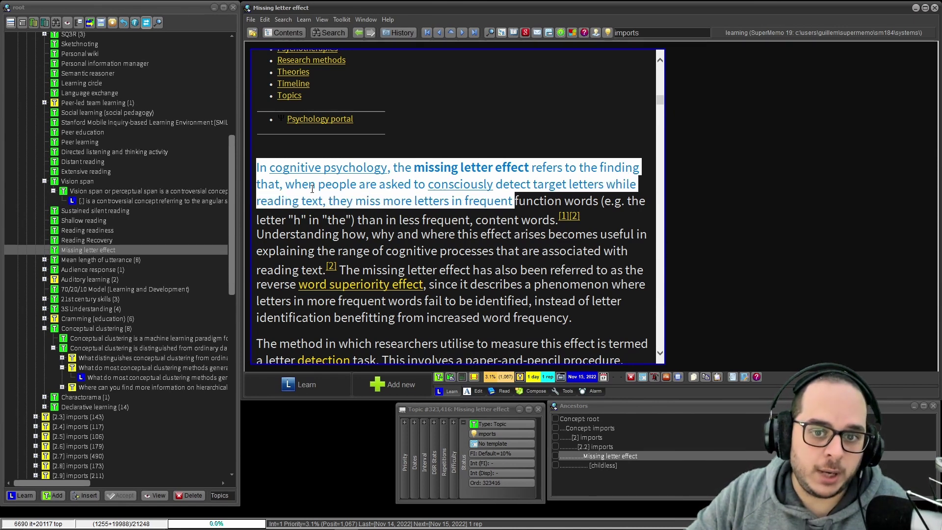
pyautogui.hotkey('ctrl', 'shift', 'Right')
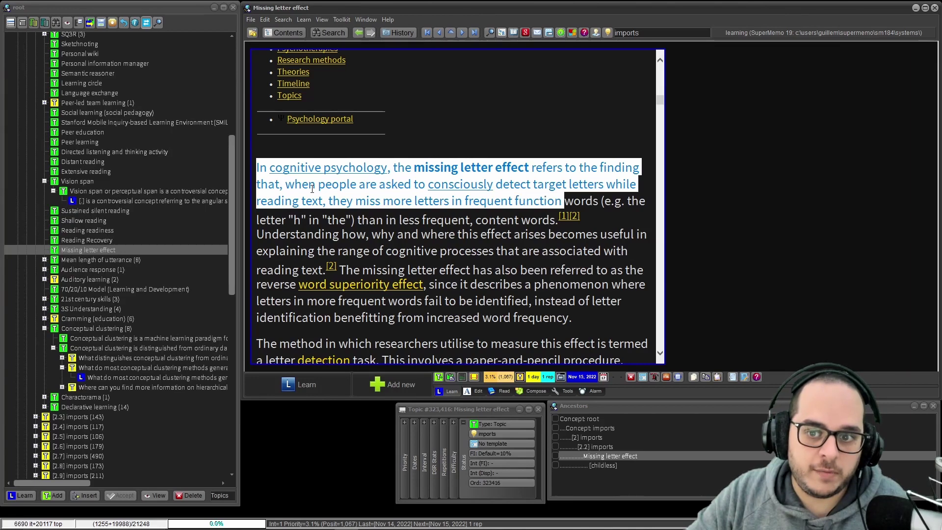
pyautogui.hotkey('ctrl', 'shift', 'Right')
pyautogui.hotkey('ctrl', 'shift', 'Right')
pyautogui.hotkey('ctrl', 'shift', 'Right')
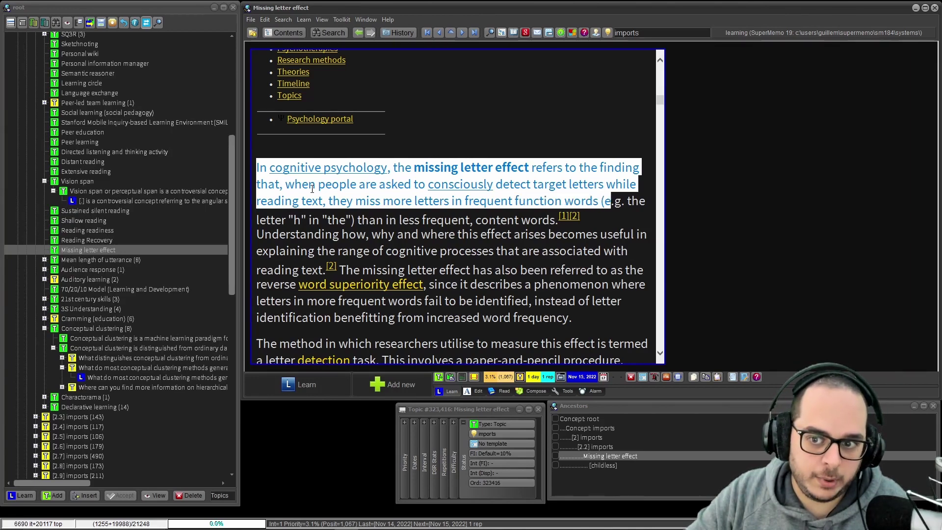
pyautogui.hotkey('ctrl', 'shift', 'Right')
pyautogui.hotkey('ctrl', 'shift', 'Right')
pyautogui.hotkey('ctrl', 'shift', 'Right')
pyautogui.hotkey('ctrl', 'shift', 'Right')
pyautogui.hotkey('ctrl', 'shift', 'Right')
pyautogui.hotkey('ctrl', 'shift', 'Right')
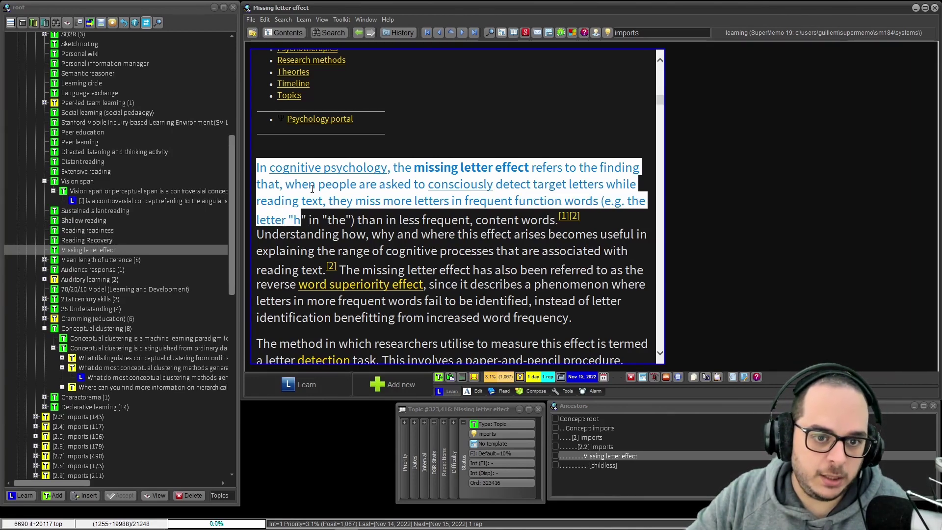
pyautogui.hotkey('ctrl', 'shift', 'Right')
pyautogui.hotkey('ctrl', 'shift', 'Right')
pyautogui.hotkey('ctrl', 'shift', 'Right')
pyautogui.hotkey('ctrl', 'shift', 'Right')
pyautogui.hotkey('ctrl', 'shift', 'Right')
pyautogui.hotkey('ctrl', 'shift', 'Right')
pyautogui.hotkey('ctrl', 'shift', 'Right')
pyautogui.hotkey('ctrl', 'shift', 'Right')
pyautogui.hotkey('ctrl', 'shift', 'Right')
pyautogui.hotkey('ctrl', 'shift', 'Right')
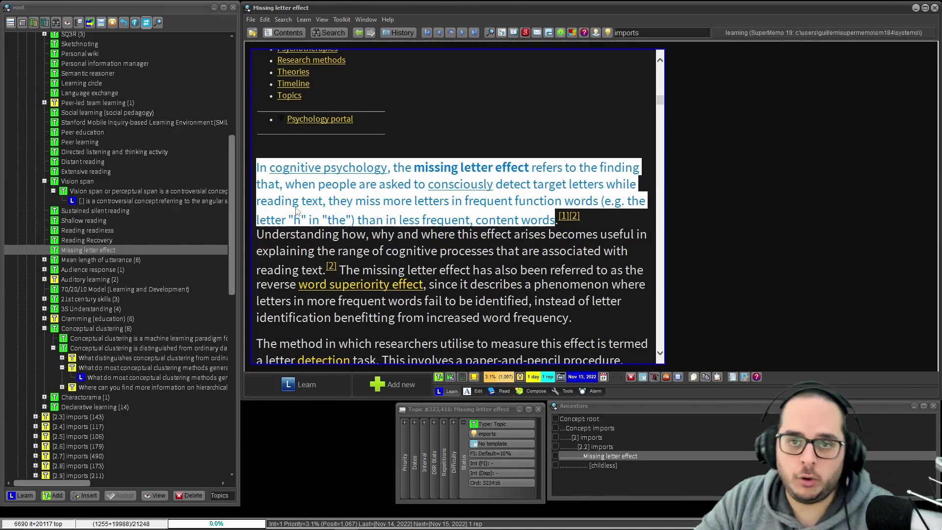
pyautogui.rightClick(300, 224)
pyautogui.click(446, 112)
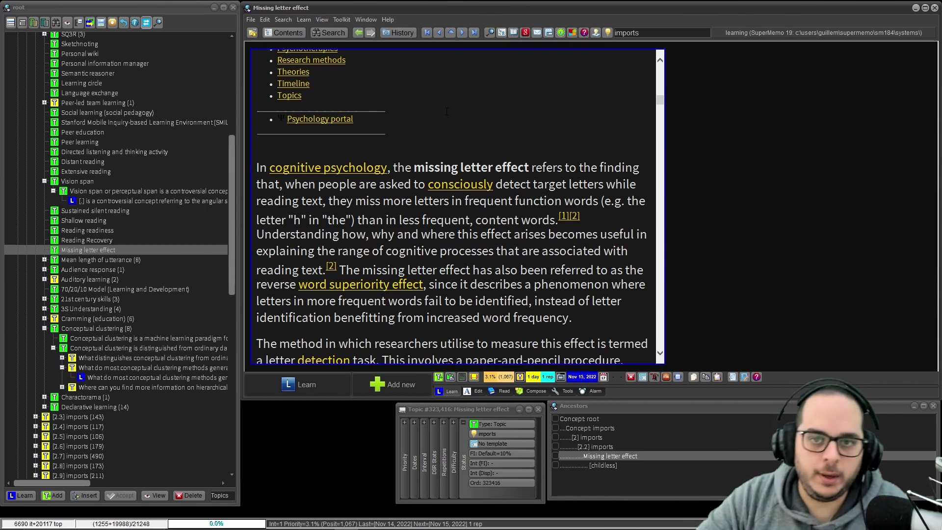
# Return through history to Missing letter effect and view its priority (3.0656%, position 1067).
pyautogui.hotkey('alt', 'Left')
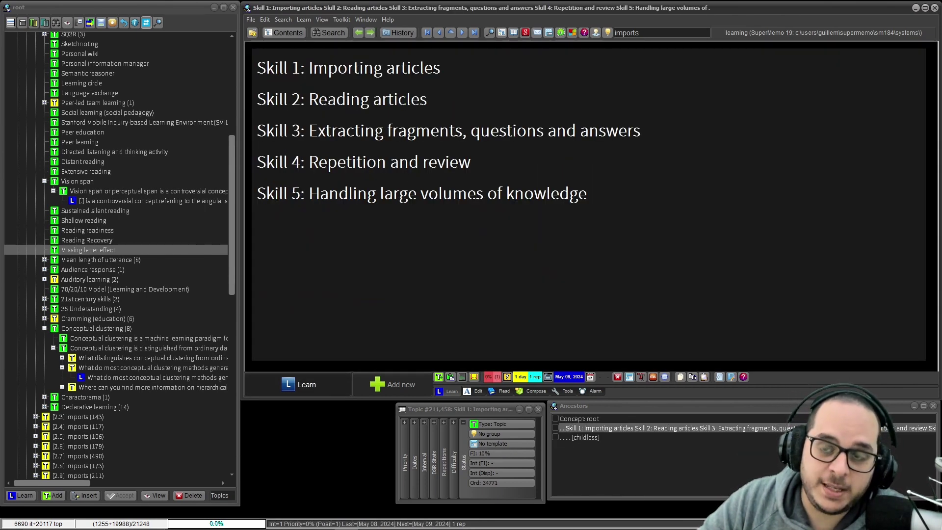
pyautogui.hotkey('alt', 'Left')
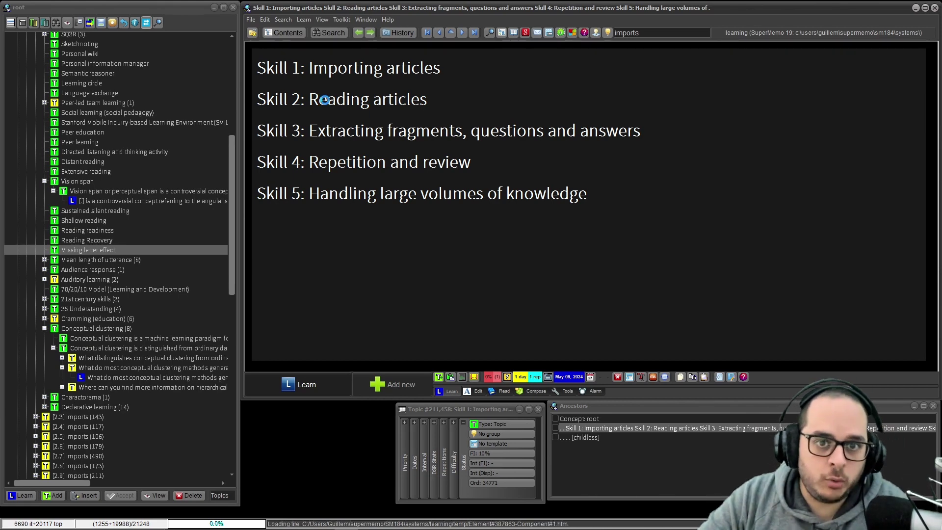
pyautogui.hotkey('alt', 'Right')
pyautogui.hotkey('alt', 'Right')
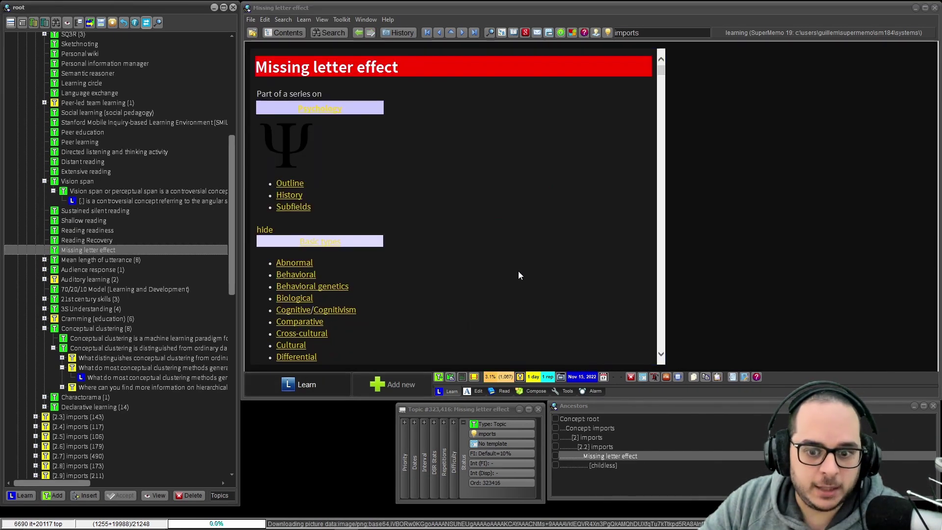
pyautogui.hotkey('alt', 'p')
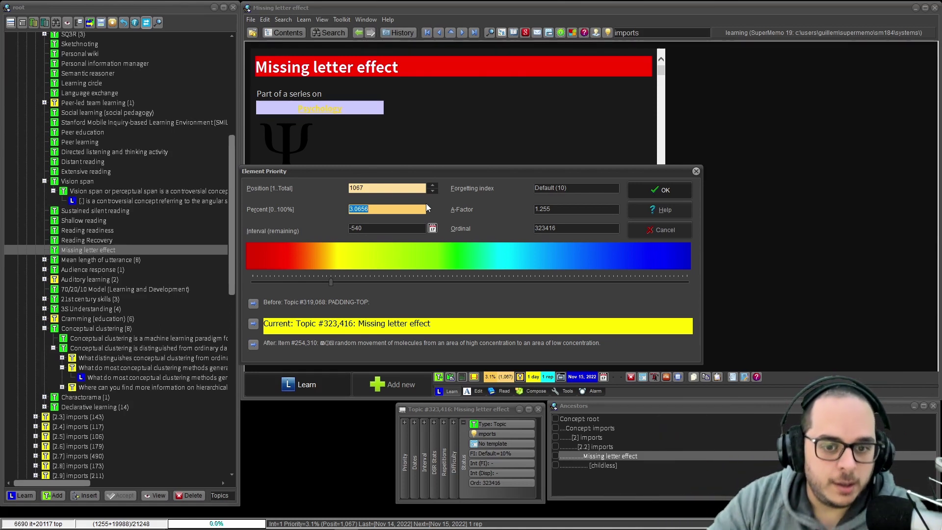
# Dismiss the priority dialog unchanged and go back to the Skill 1–5 overview topic.
pyautogui.press('Return')
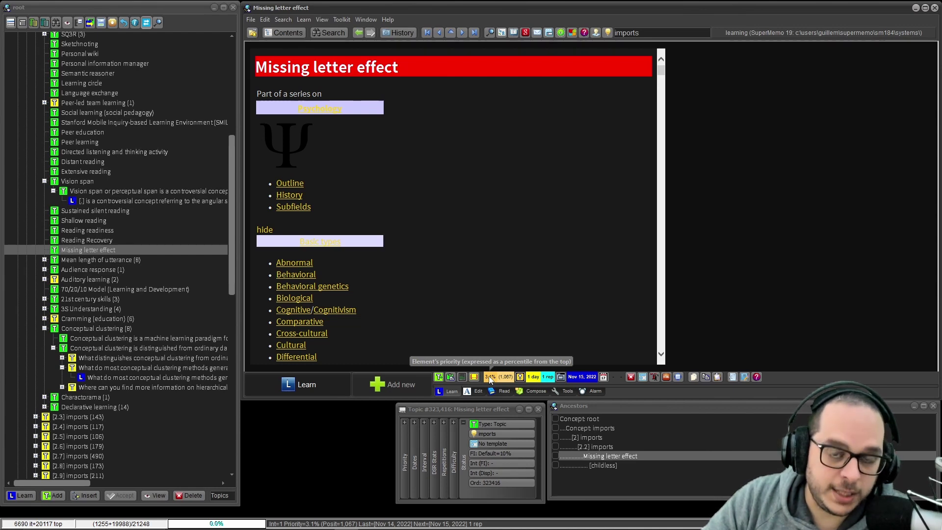
pyautogui.hotkey('alt', 'Left')
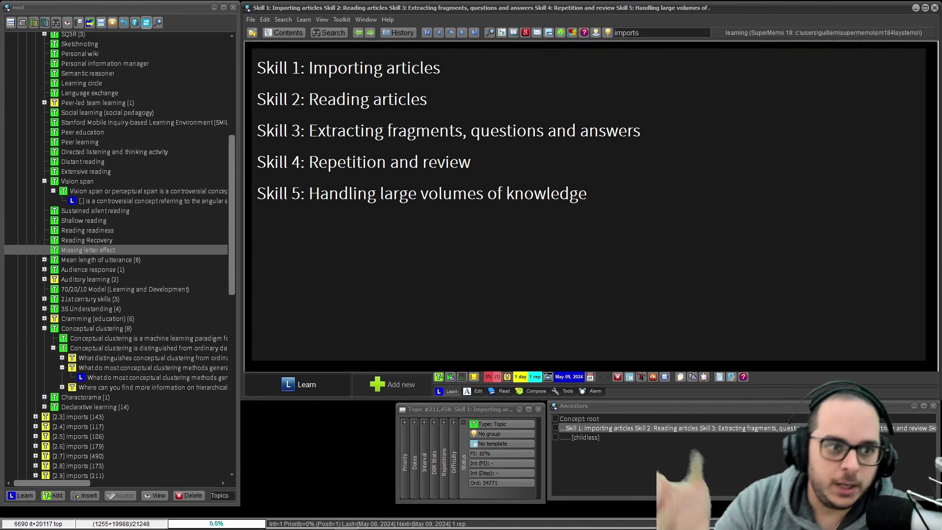
# Extract the article's first paragraph with Alt+X and open the new child extract.
pyautogui.click(88, 250)
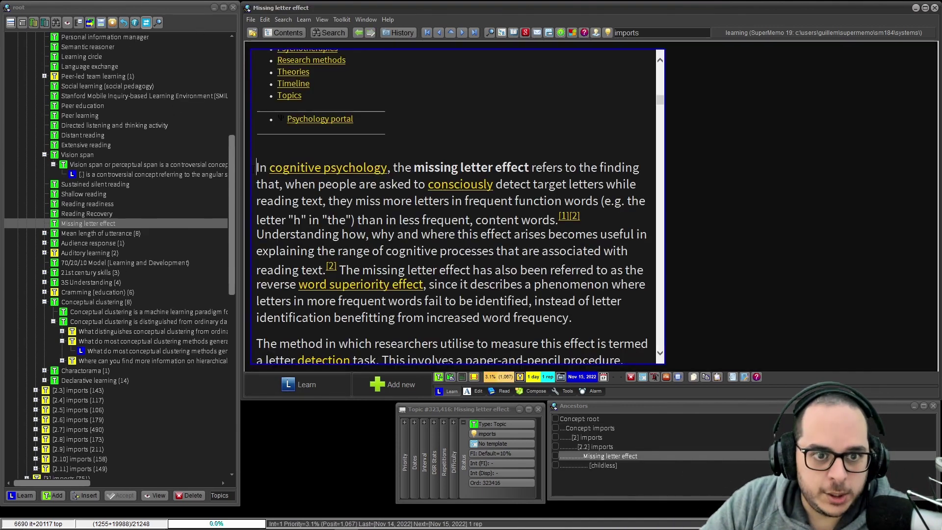
pyautogui.moveTo(257, 167); pyautogui.dragTo(555, 219)
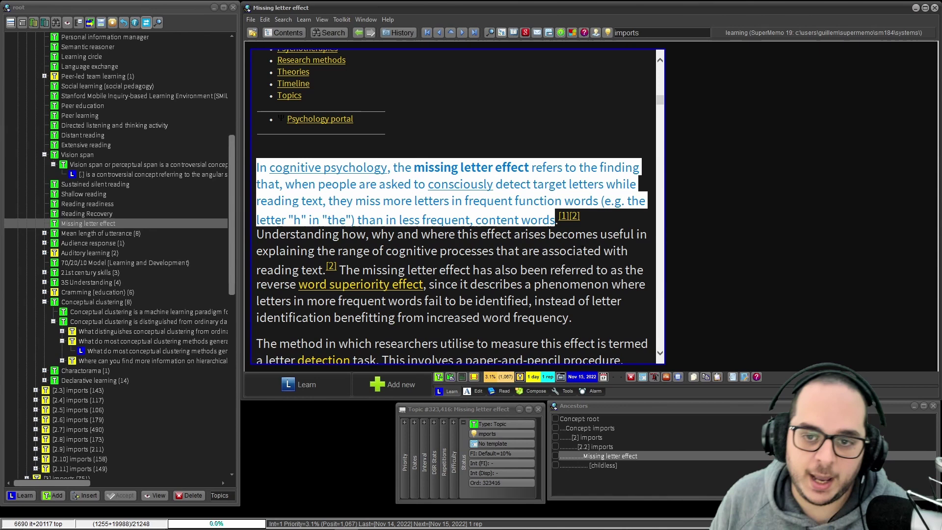
pyautogui.hotkey('alt', 'x')
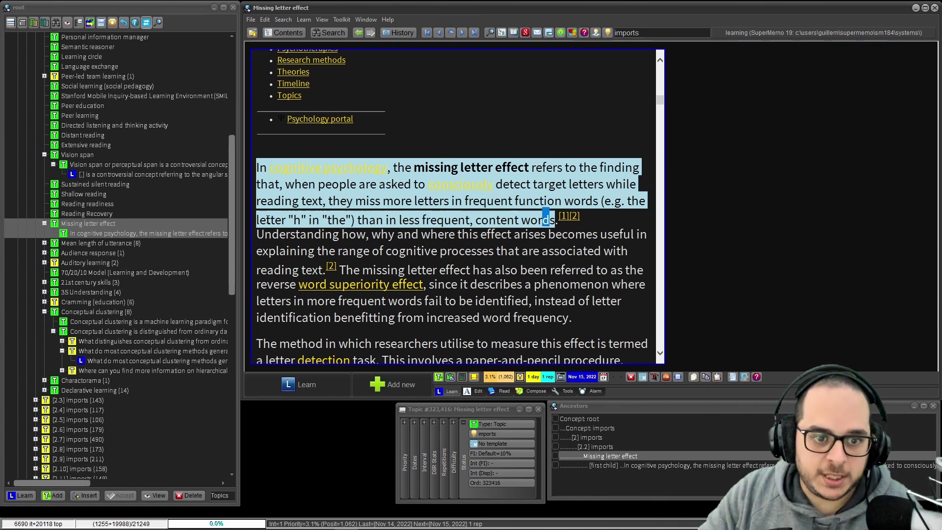
pyautogui.click(257, 227)
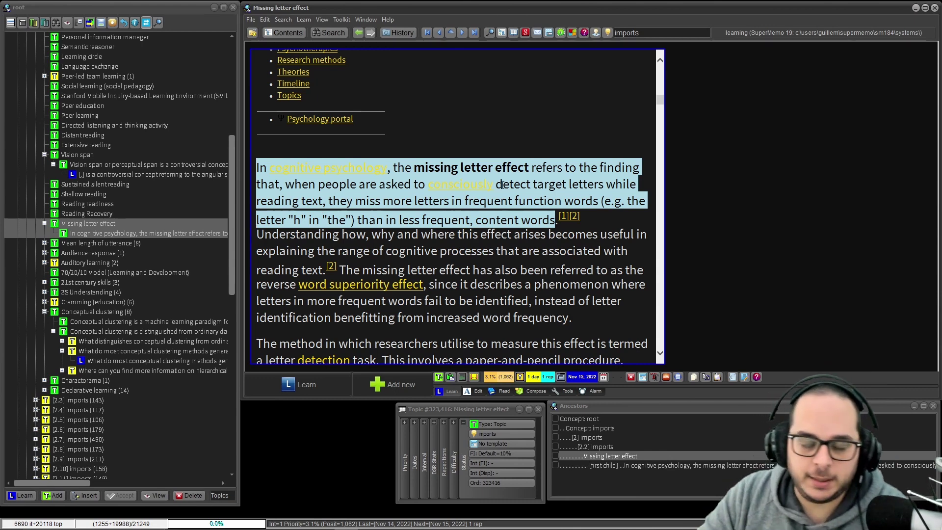
pyautogui.click(483, 180)
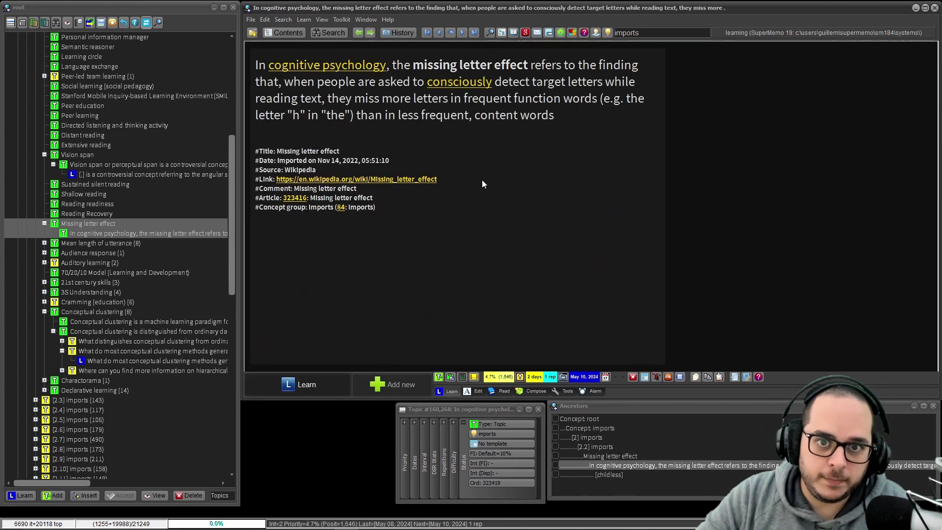
# Delete the parenthetical example from the extract's text.
pyautogui.click(507, 297)
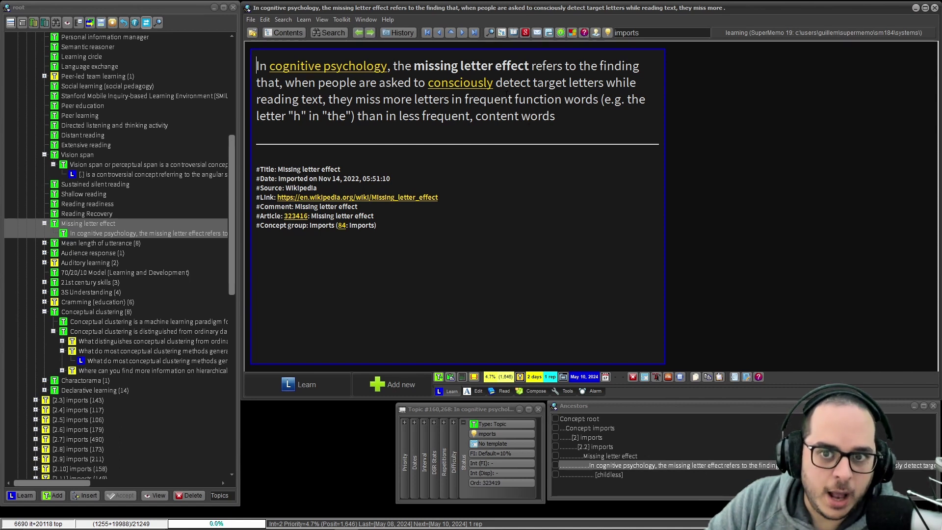
pyautogui.moveTo(513, 99); pyautogui.dragTo(355, 116)
pyautogui.click(595, 101)
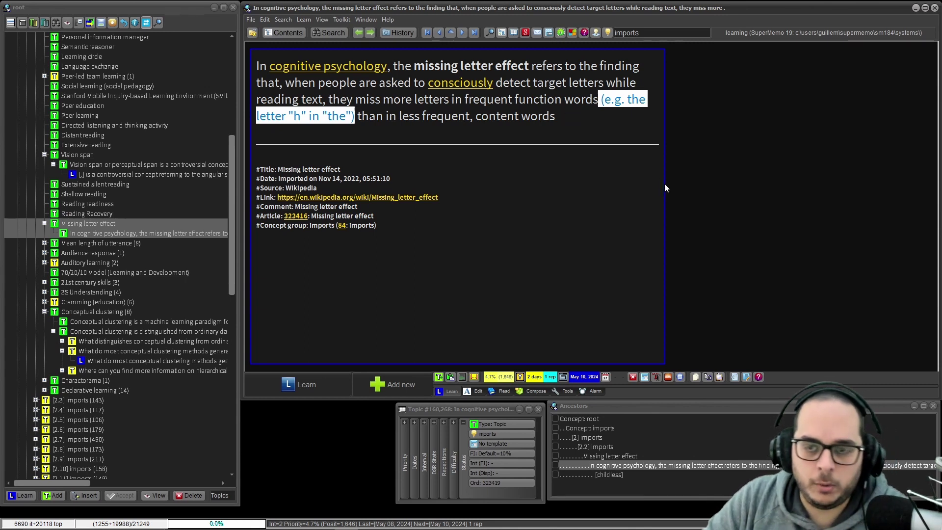
pyautogui.press('Delete')
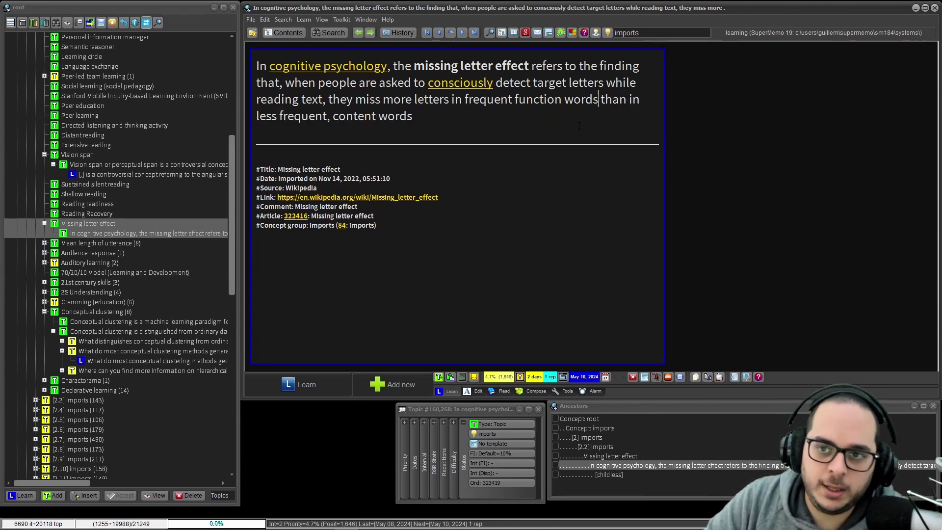
# Cloze 'missing letter effect' with Alt+Z, leave editing and go to the new cloze item.
pyautogui.moveTo(528, 66); pyautogui.dragTo(414, 67)
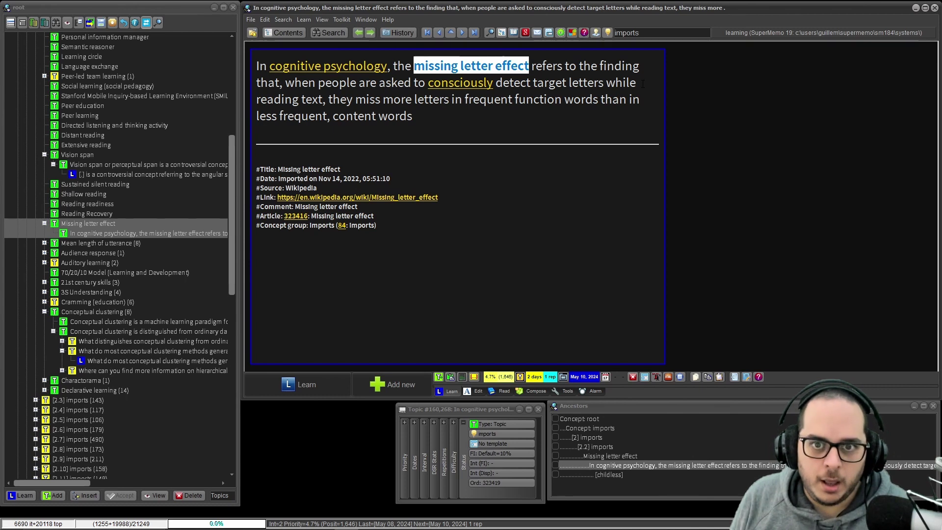
pyautogui.hotkey('alt', 'z')
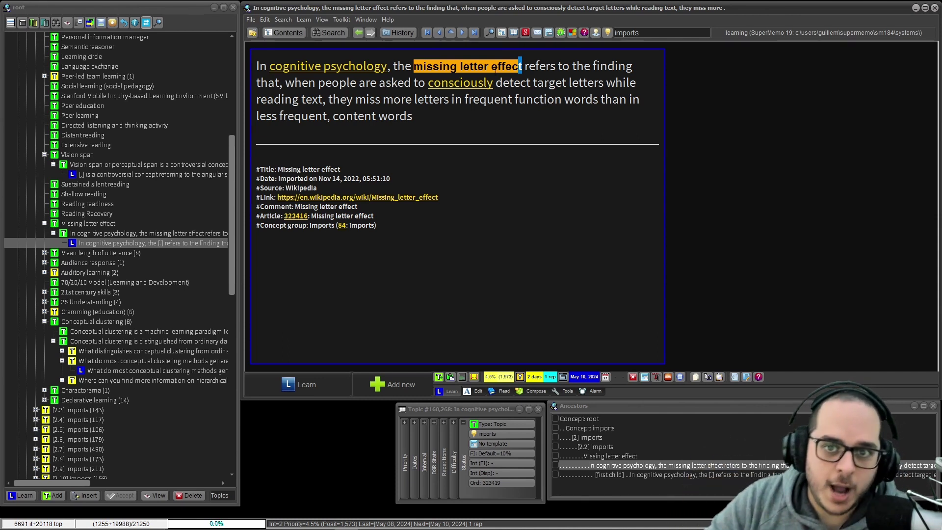
pyautogui.moveTo(381, 82); pyautogui.dragTo(408, 115)
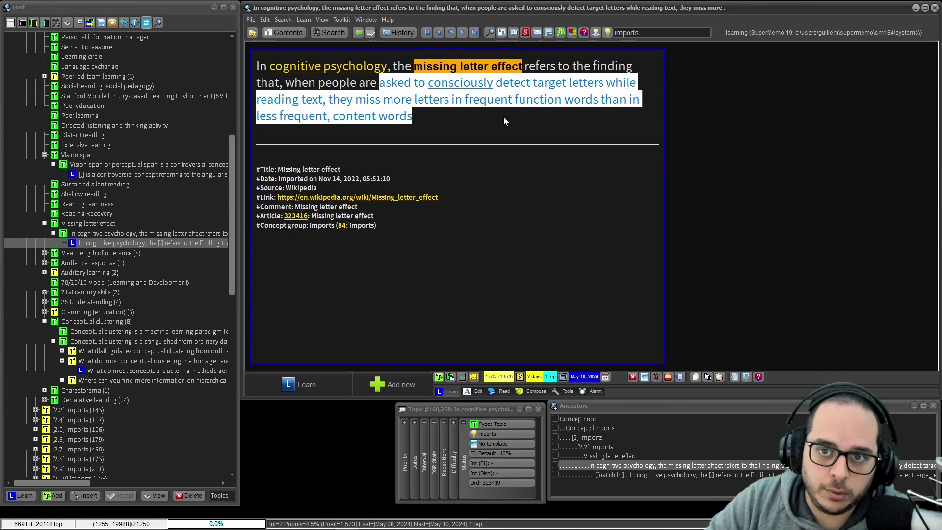
pyautogui.press('Escape')
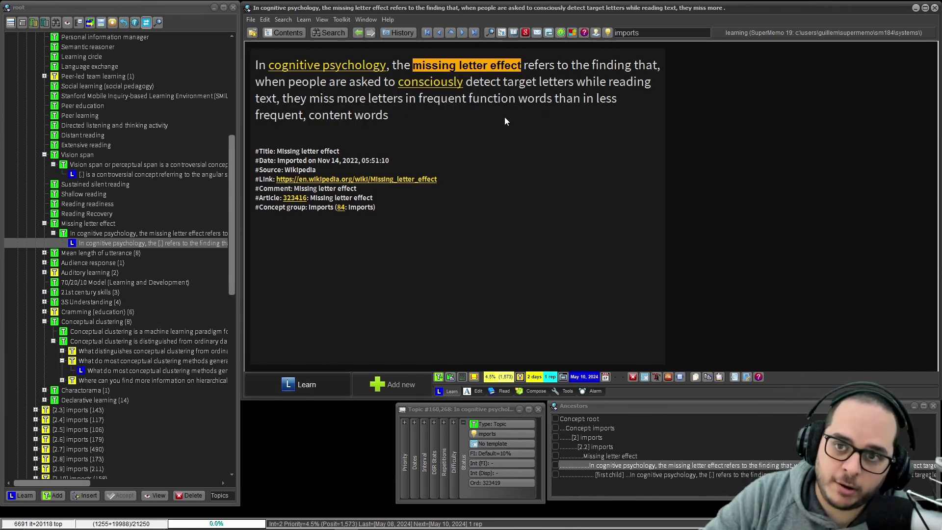
pyautogui.hotkey('alt', 'Left')
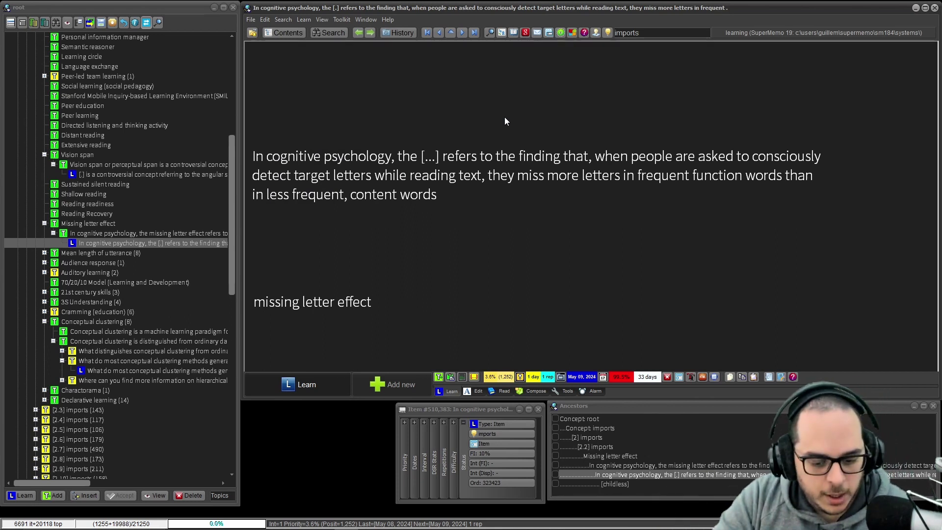
# Review the cloze, show its answer, and open its priority settings (3.5974%, position 1252).
pyautogui.hotkey('ctrl', 'l')
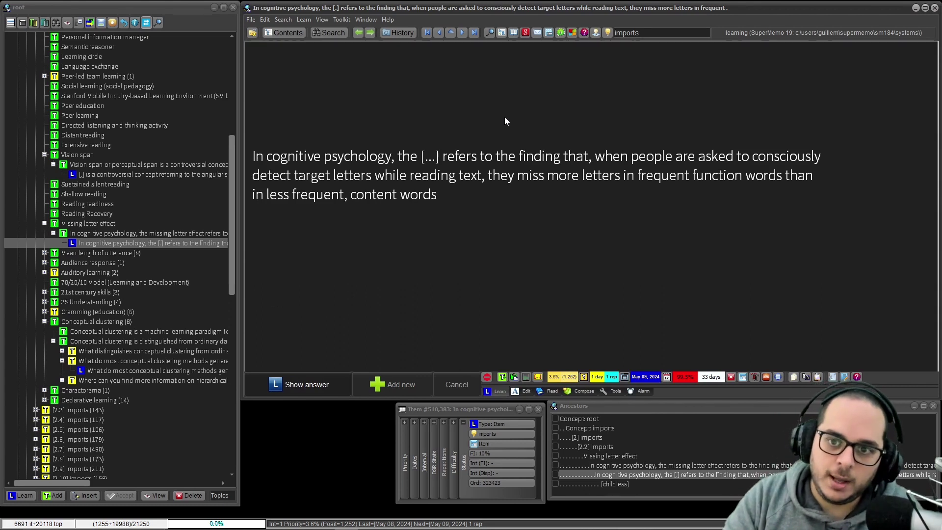
pyautogui.press('Return')
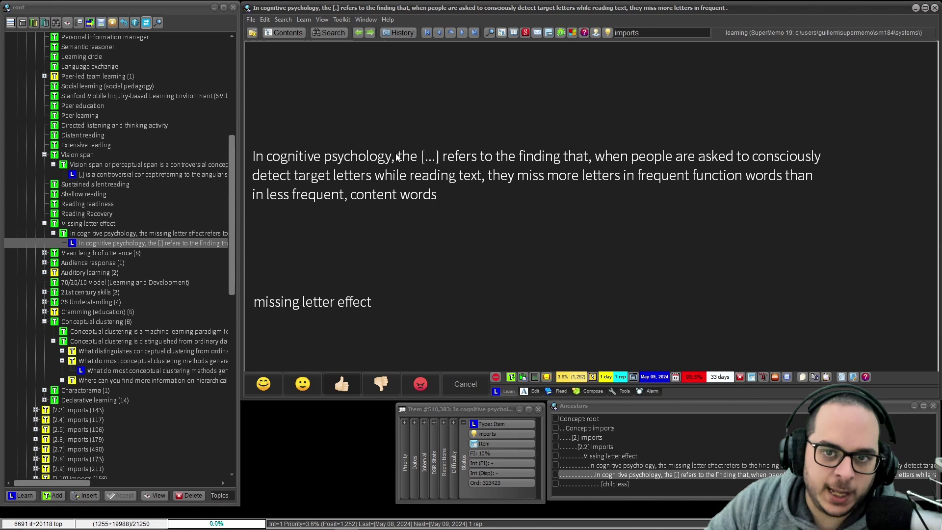
pyautogui.hotkey('alt', 'p')
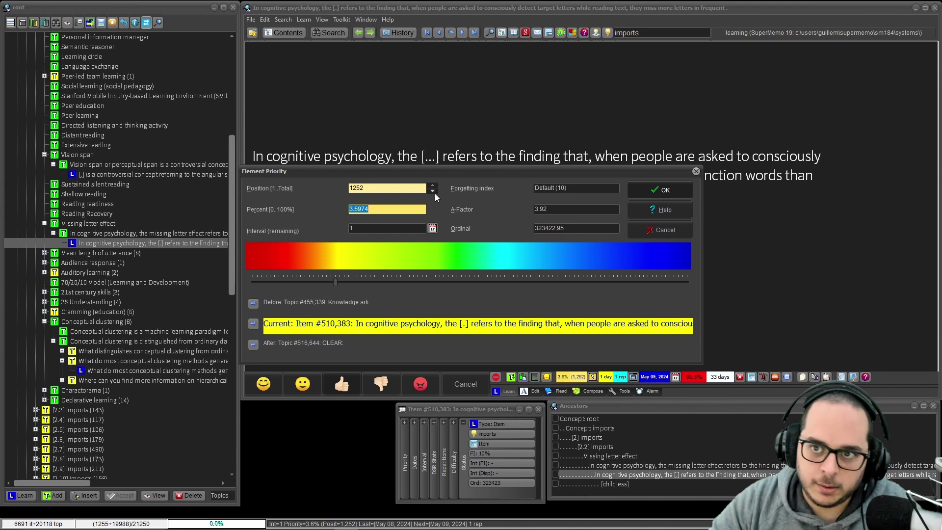
# Close the cloze's priority dialog and move on to the Skill 1 overview topic.
pyautogui.press('Return')
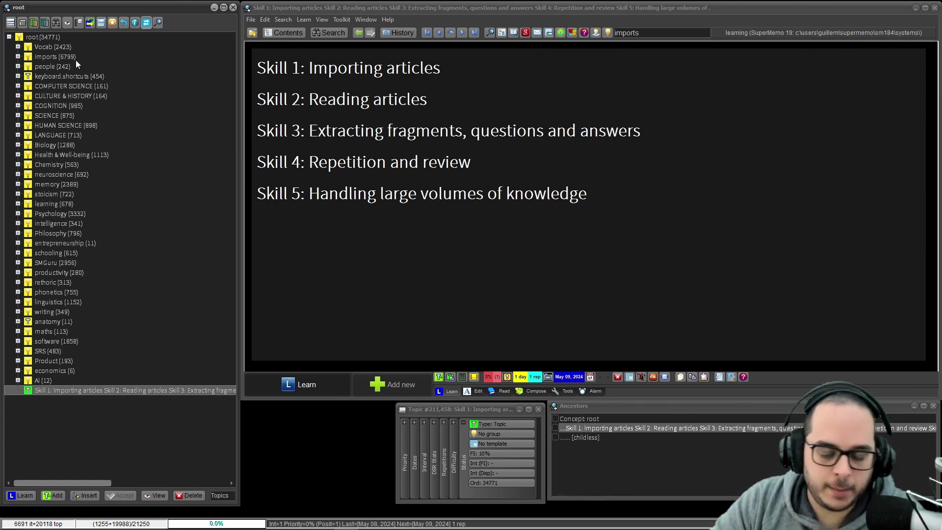
# Go back to the missing letter effect cloze, review it with the answer shown, and open its priority.
pyautogui.hotkey('alt', 'Left')
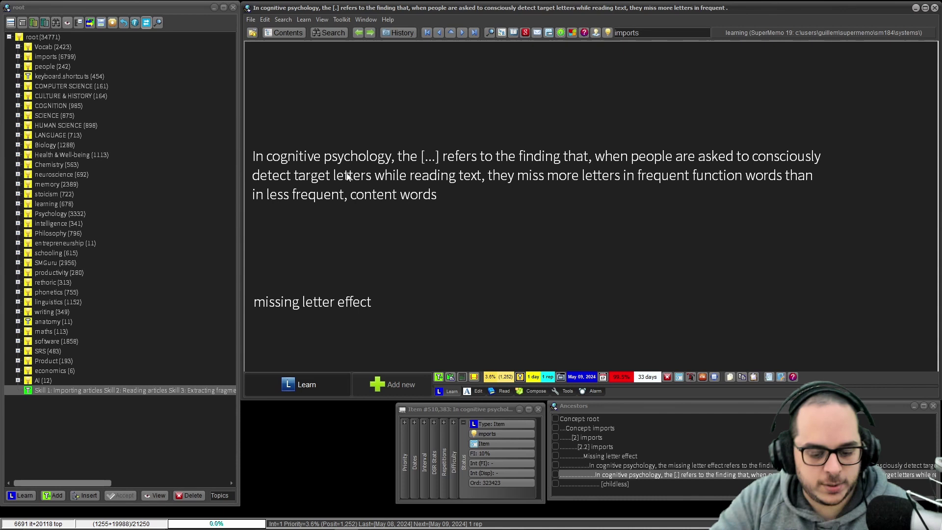
pyautogui.press('Return')
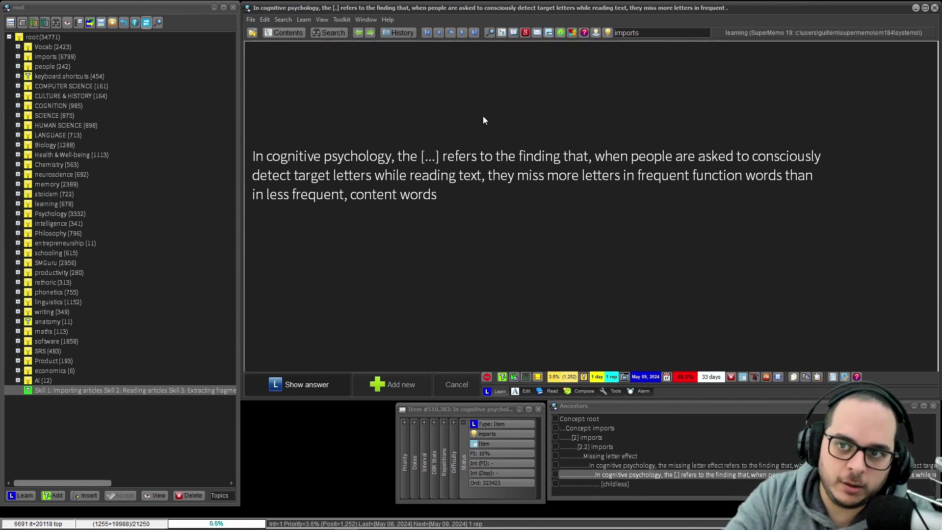
pyautogui.click(304, 385)
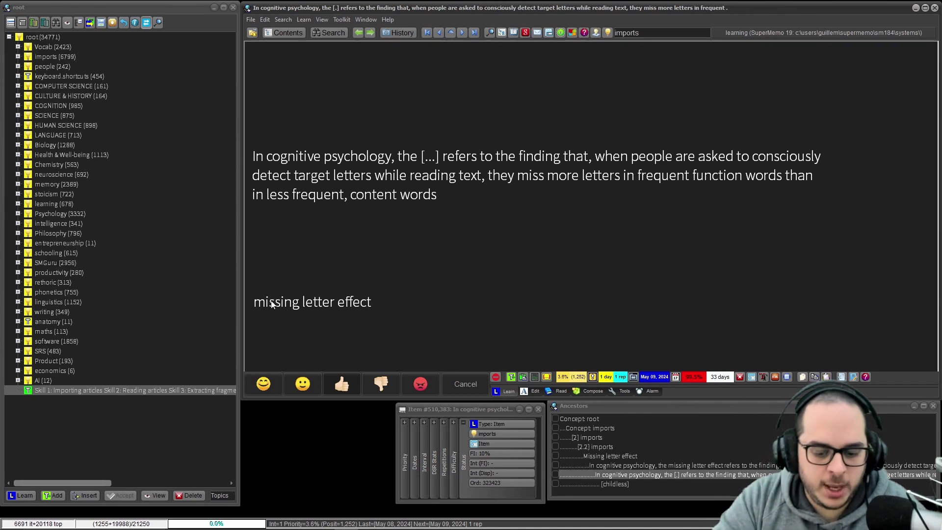
pyautogui.hotkey('alt', 'p')
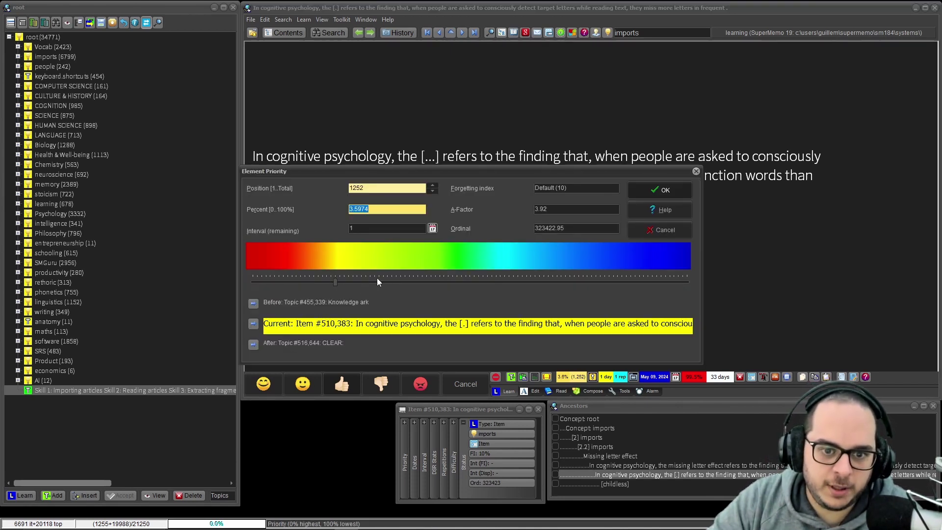
# Lower the missing letter effect cloze to 8.4% priority (position 2926), then reopen its Element Priority dialog.
pyautogui.click(390, 278)
pyautogui.click(653, 191)
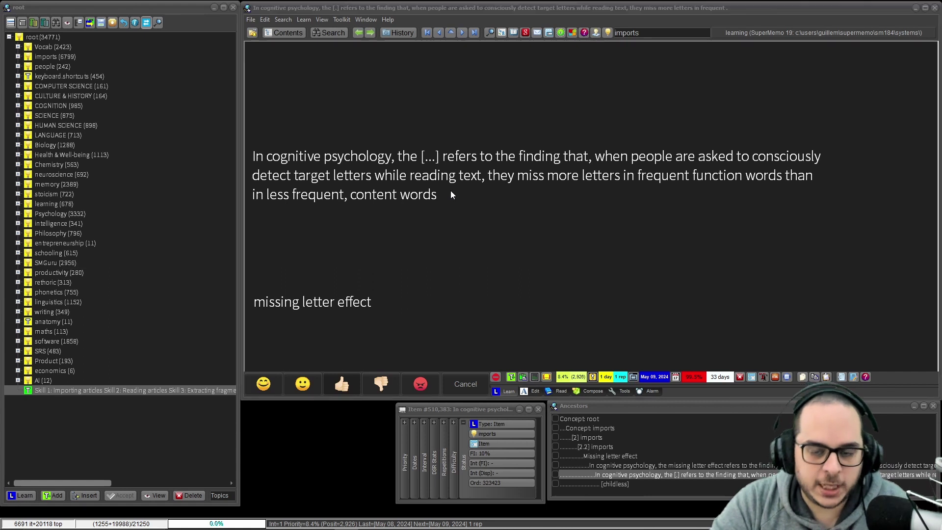
pyautogui.hotkey('alt', 'p')
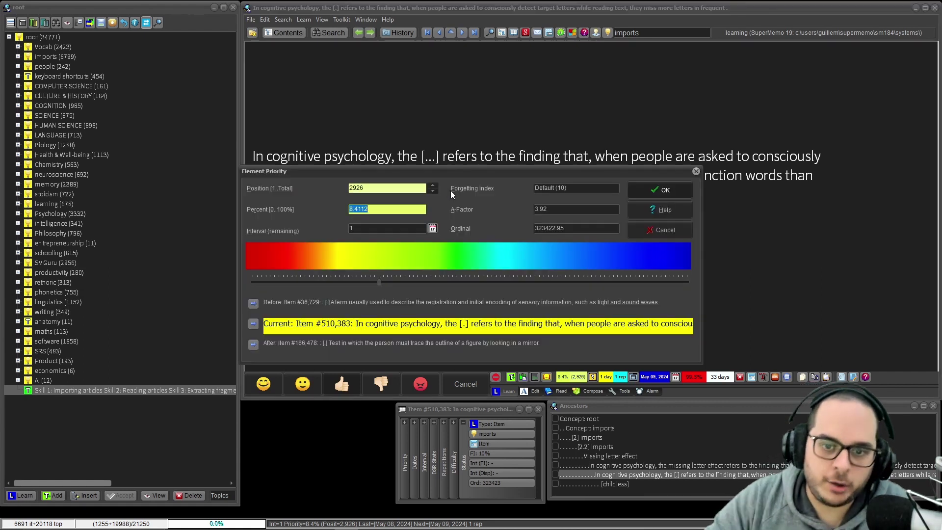
# Move the missing letter effect cloze to 47.6% priority, position 15,557.
pyautogui.click(382, 279)
pyautogui.press('Return')
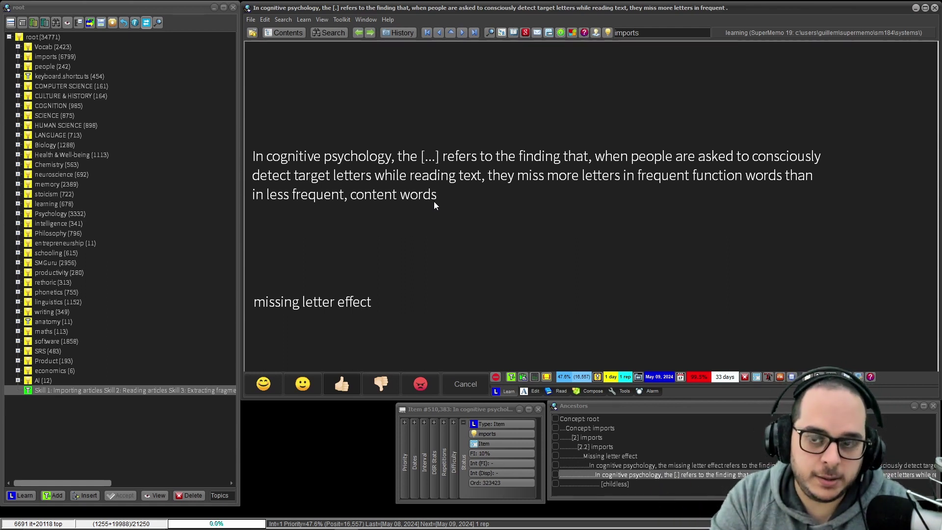
# Paste the rephrased question on a new line and keep only it, dropping the old cloze sentence.
pyautogui.click(434, 202)
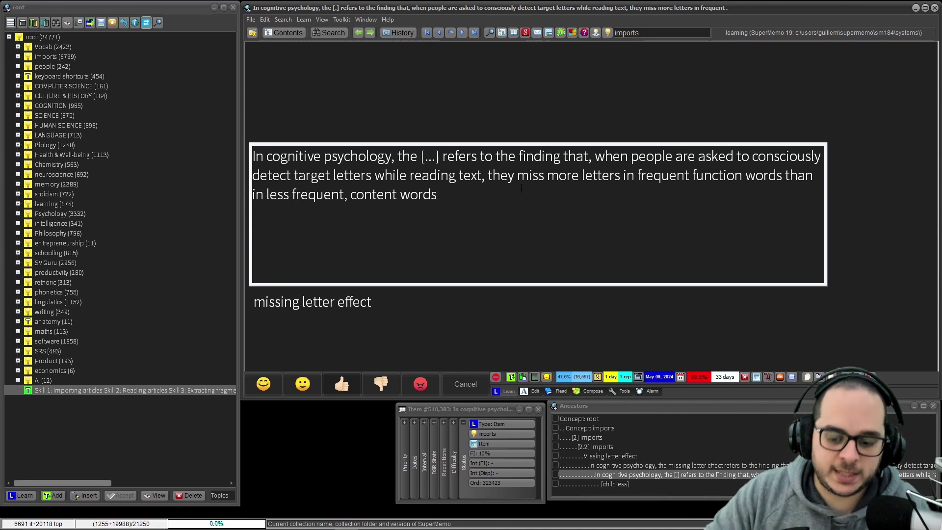
pyautogui.press('Return')
pyautogui.write('What is the term used in cognitive psychology to describe the phenomenon where individuals, while actively attempting to identify specific letters in a text, often overlook more letters in common function words compared to rarer content words?')
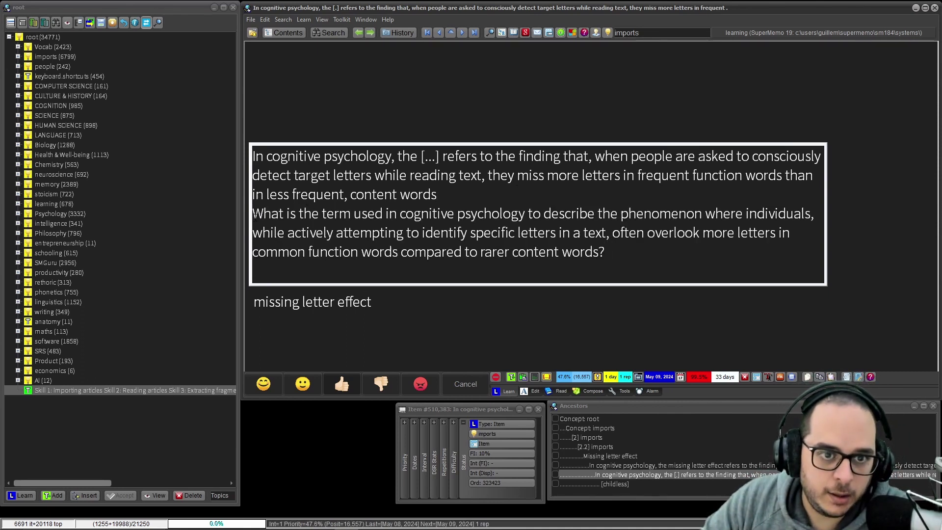
pyautogui.moveTo(255, 216); pyautogui.dragTo(615, 250)
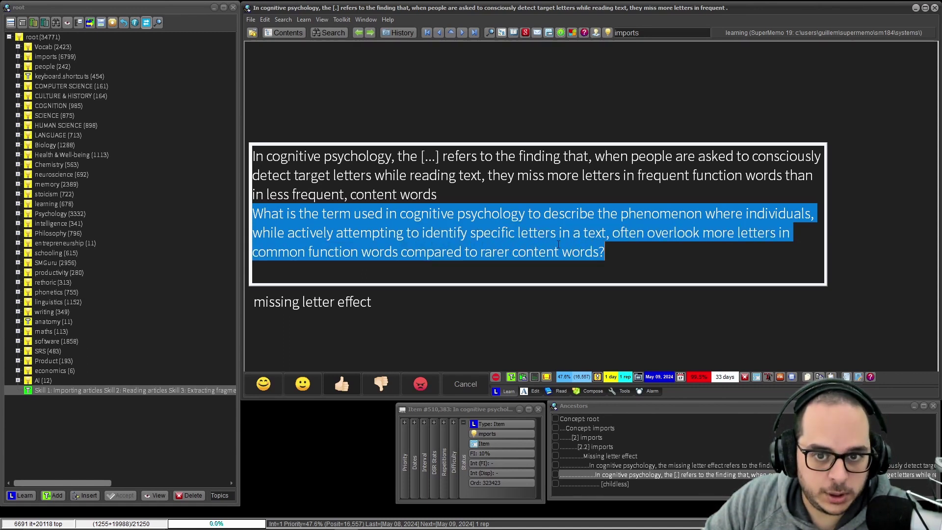
pyautogui.hotkey('ctrl', '\\')
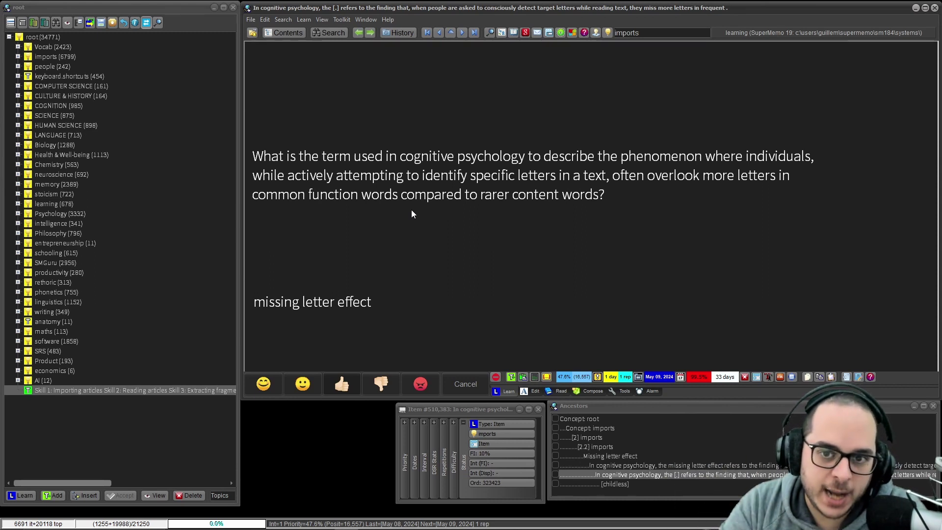
# Grade the rephrased missing letter effect question and advance to the five-skill overview topic.
pyautogui.press('Return')
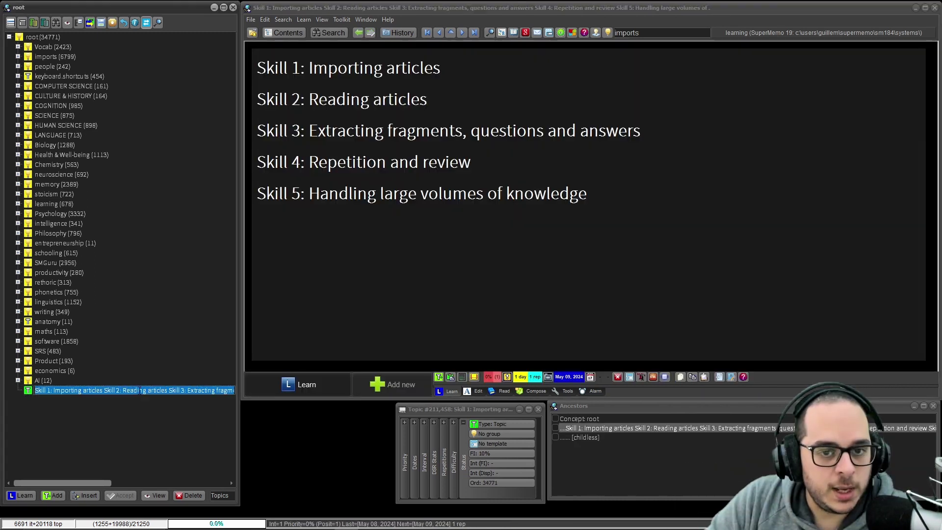